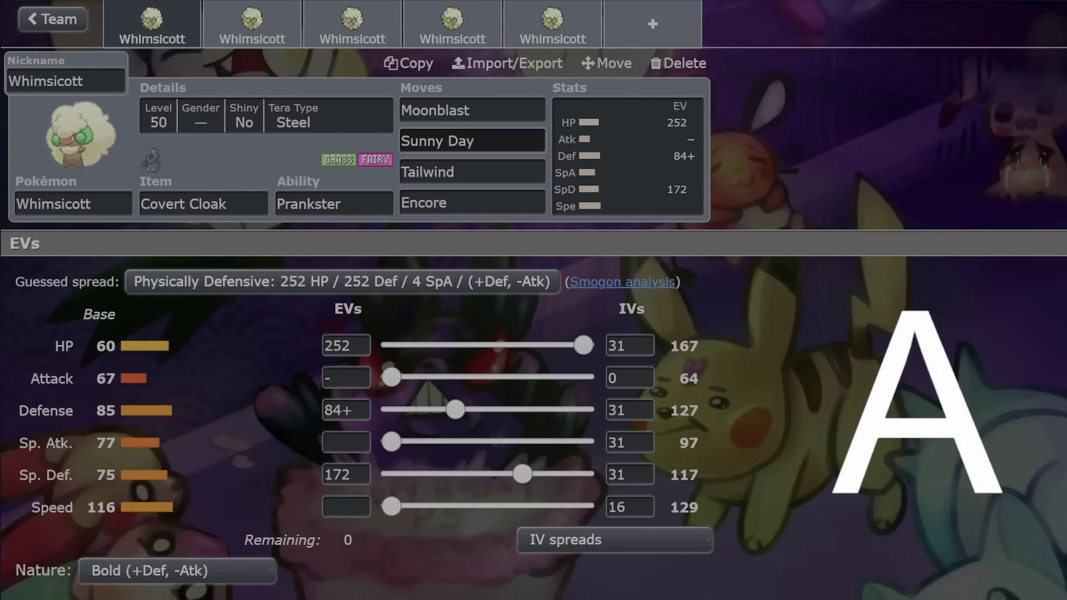
- Examine the first Whimsicott set's moves Sunny Day, Tailwind, Moonblast and Encore, together with its EV spread
left_click(474, 141)
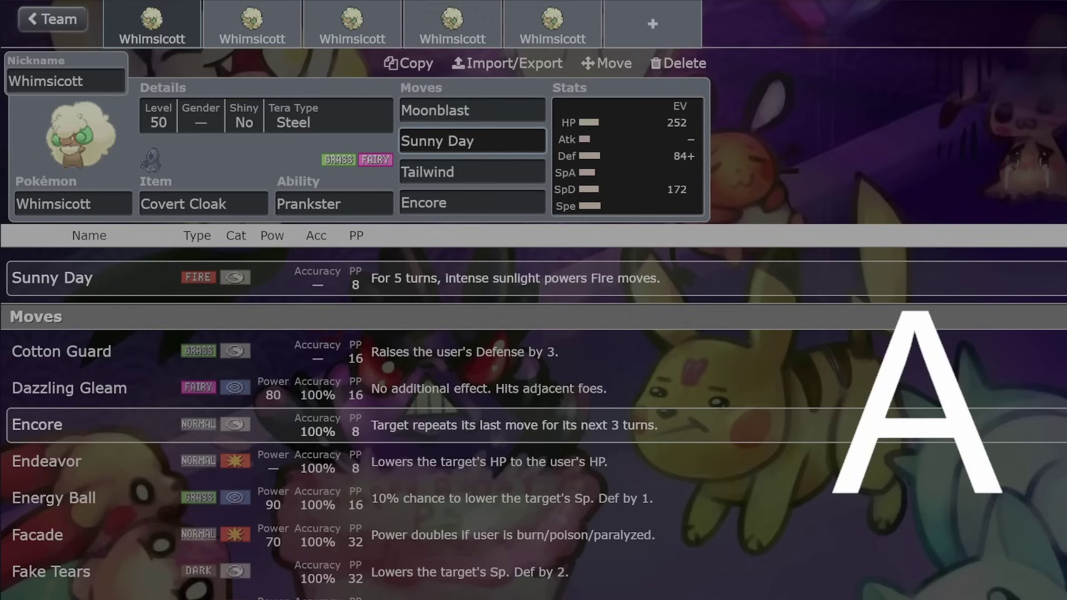
left_click(628, 156)
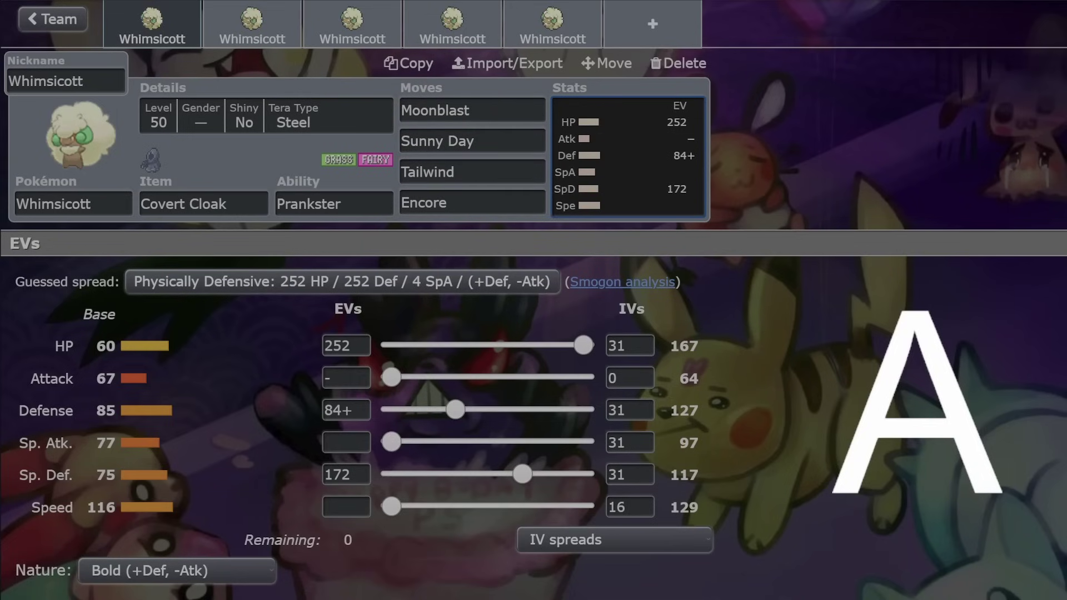
left_click(472, 172)
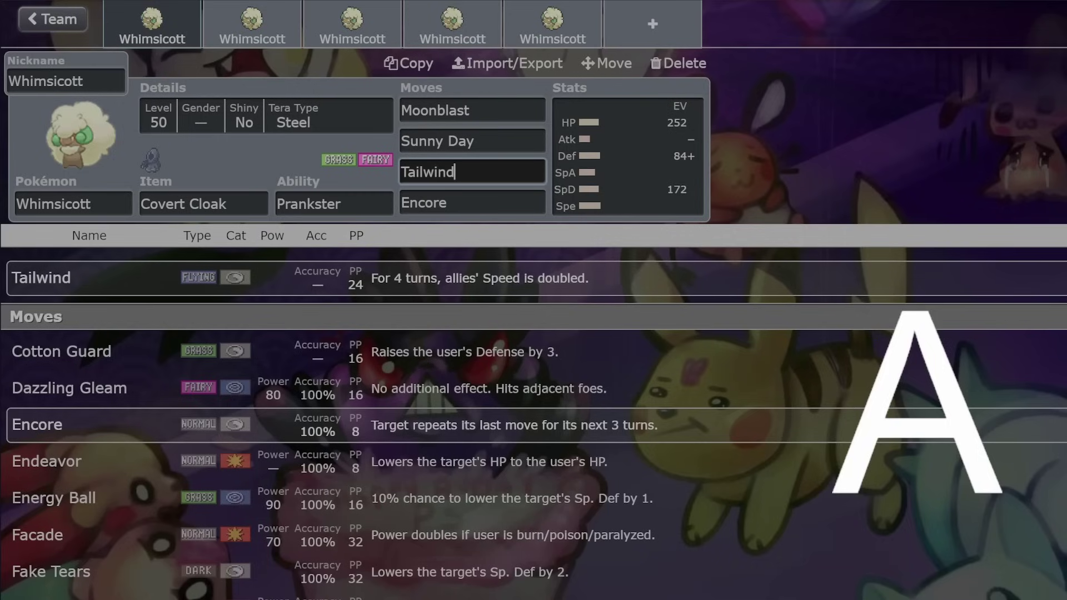
left_click(472, 110)
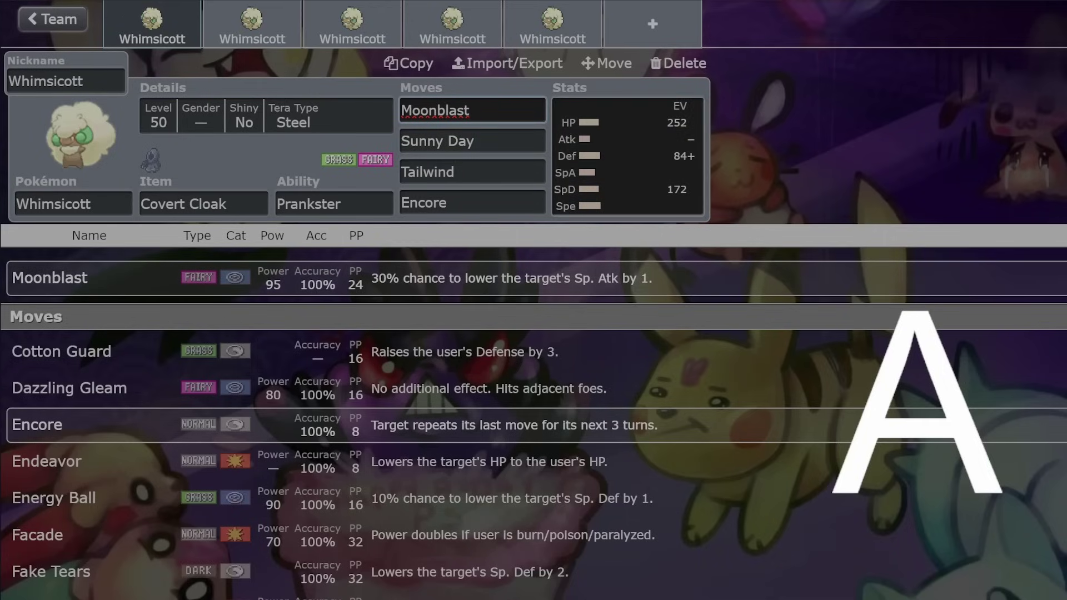
left_click(472, 203)
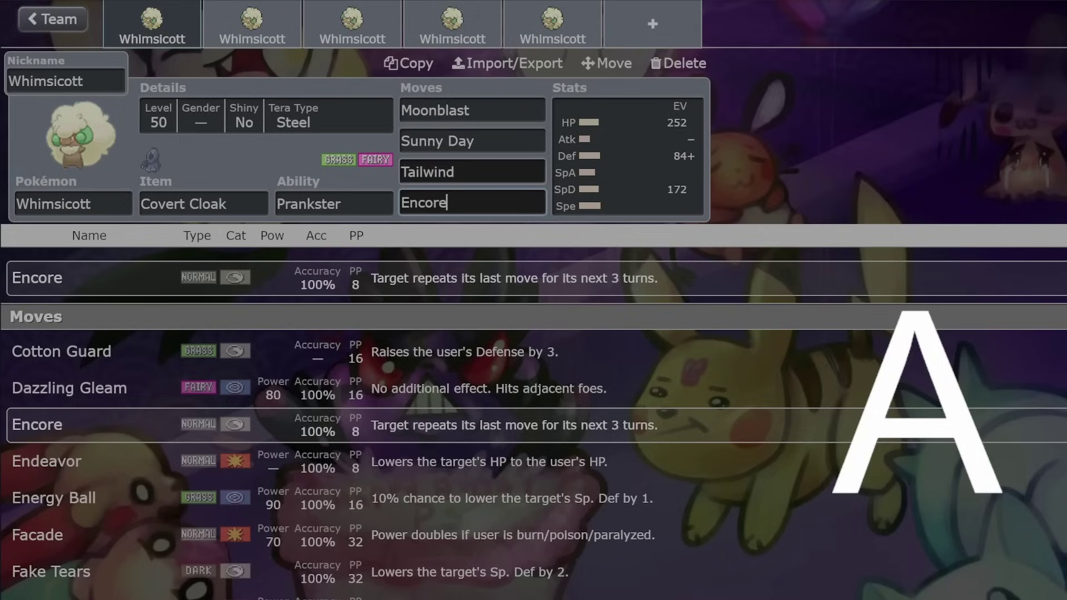
key("Tab")
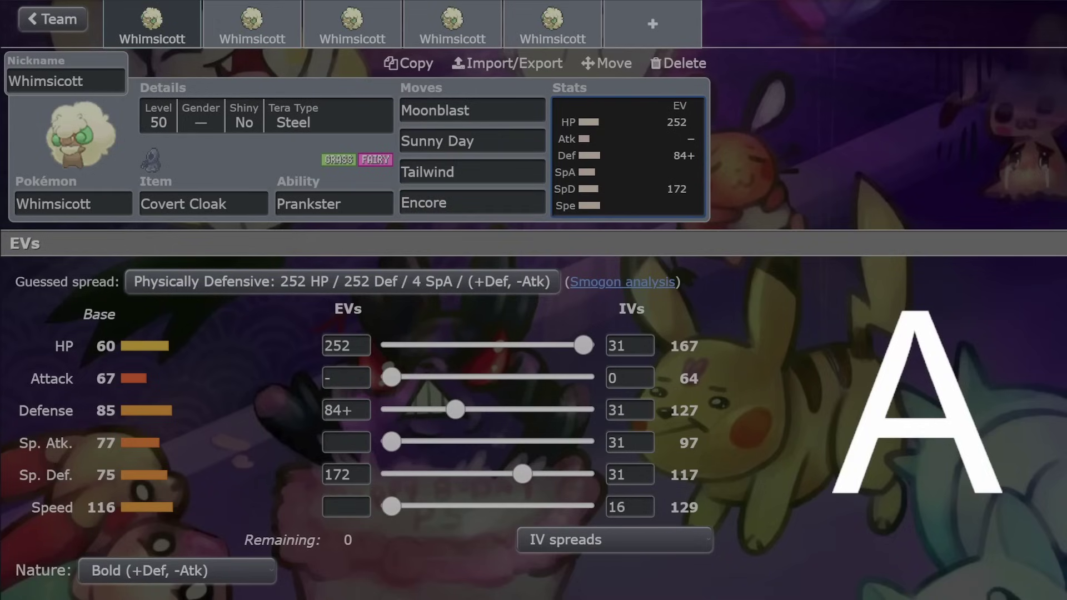
- Compare the EV spreads, items and move lists of the first and second Whimsicott sets
left_click(252, 24)
left_click(152, 24)
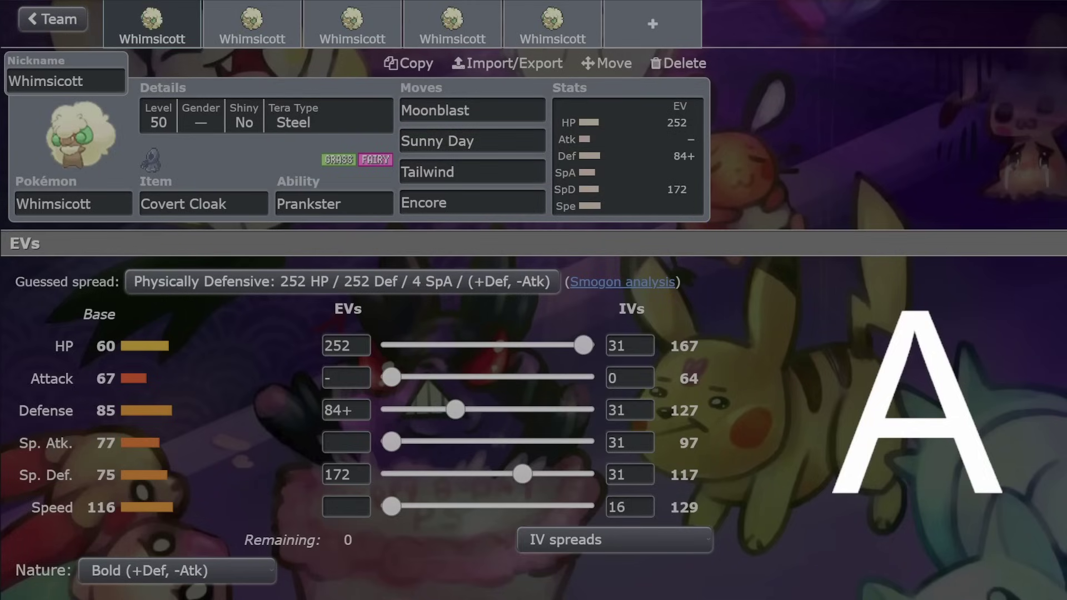
left_click(252, 24)
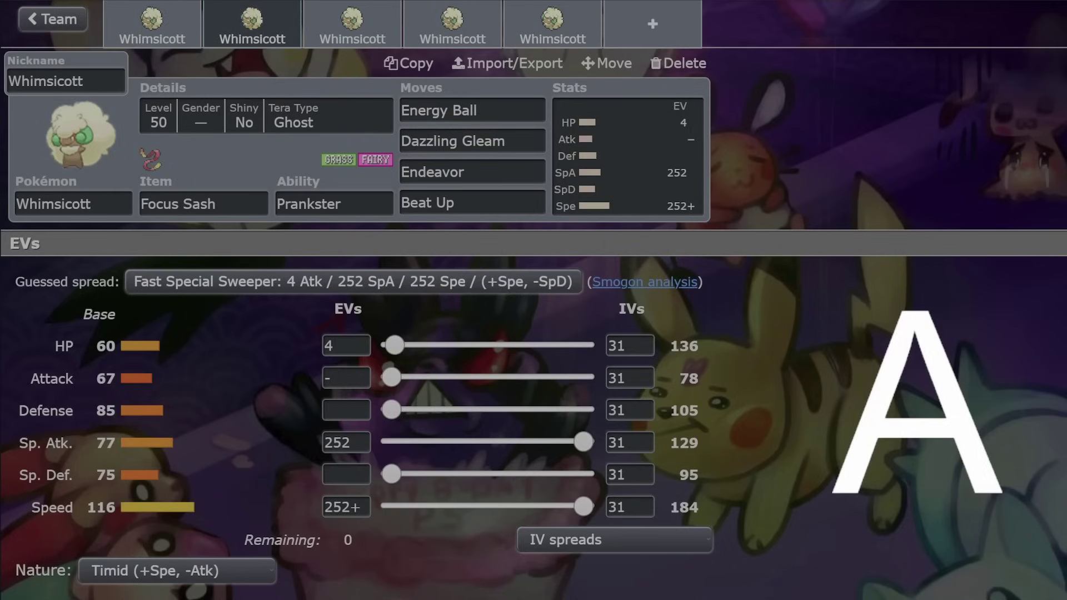
left_click(152, 25)
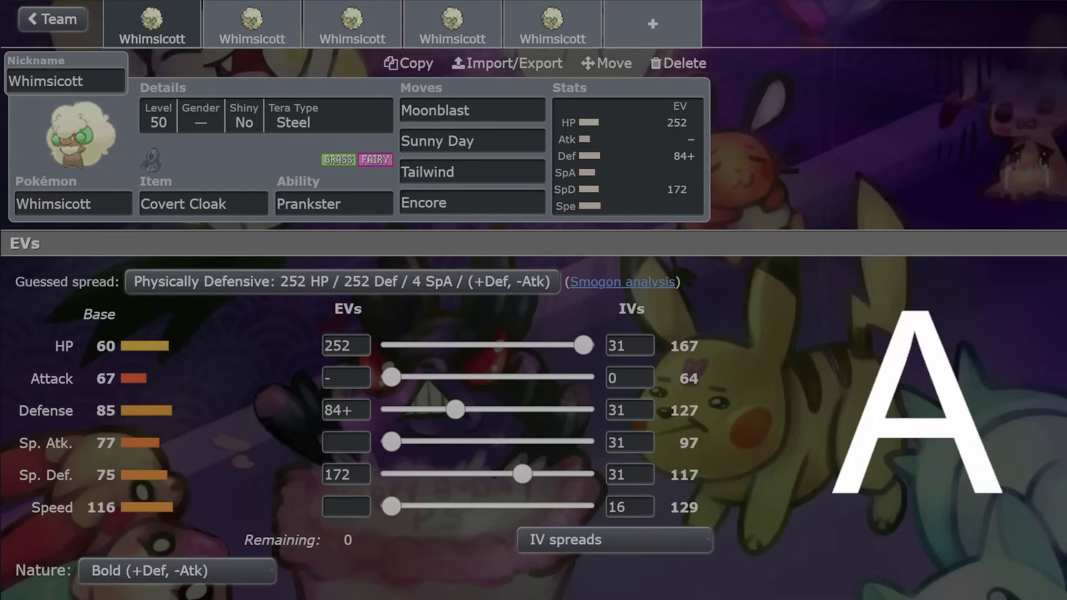
left_click(252, 24)
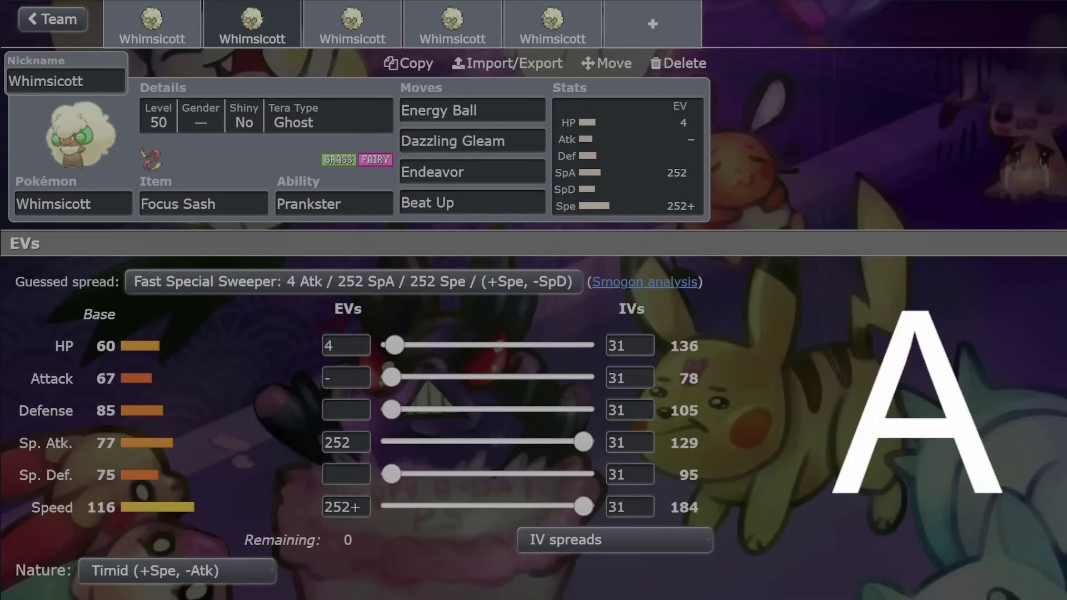
left_click(152, 24)
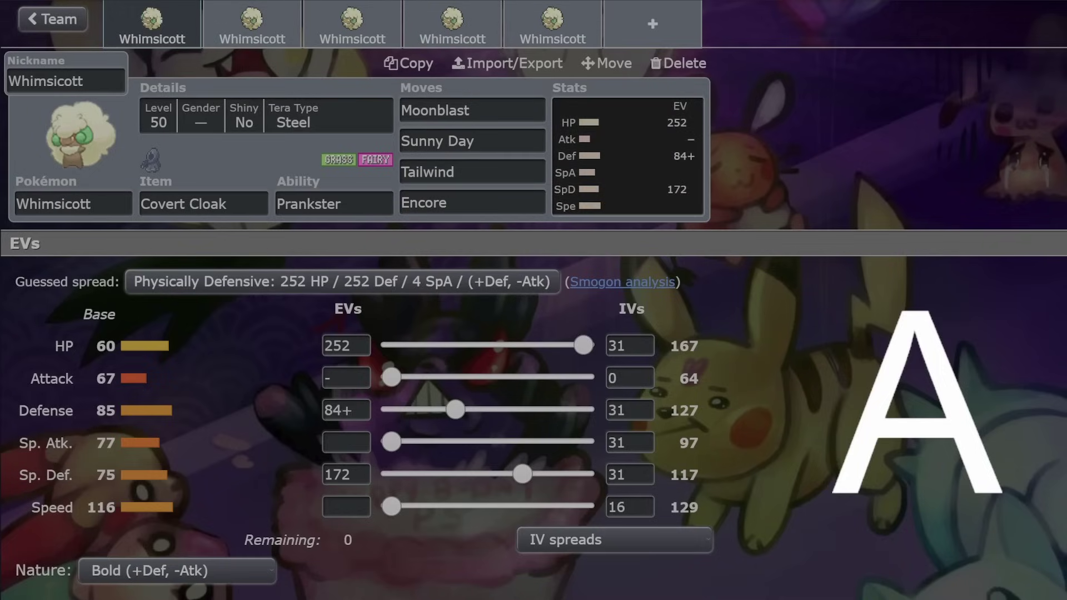
- Compare the first-slot moves of the first two Whimsicott sets, Moonblast and Energy Ball
left_click(252, 24)
left_click(471, 110)
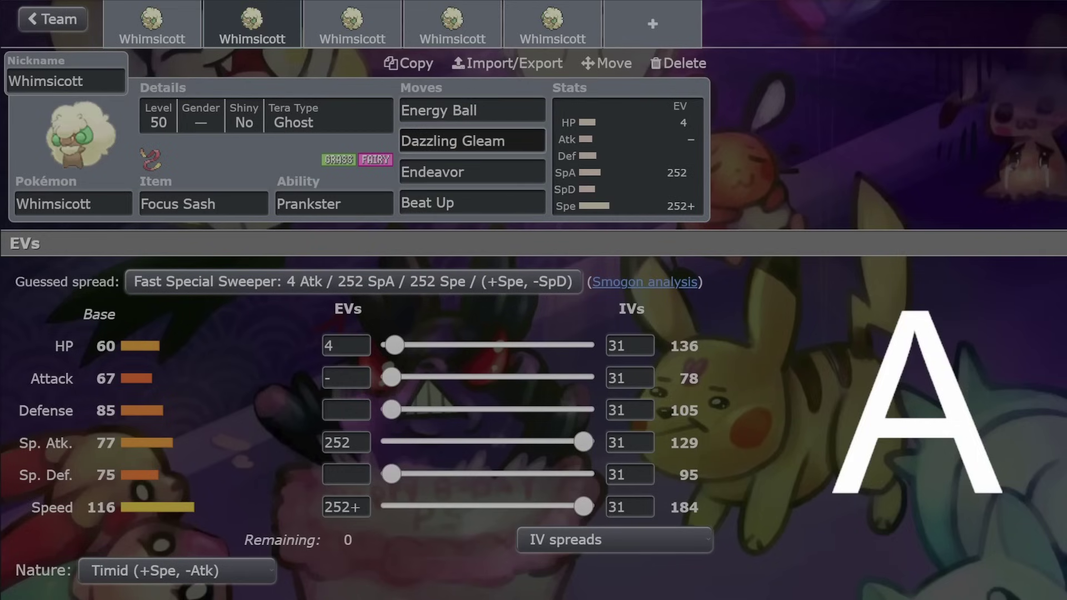
left_click(151, 24)
left_click_drag(470, 110, 391, 112)
left_click(252, 25)
left_click(472, 110)
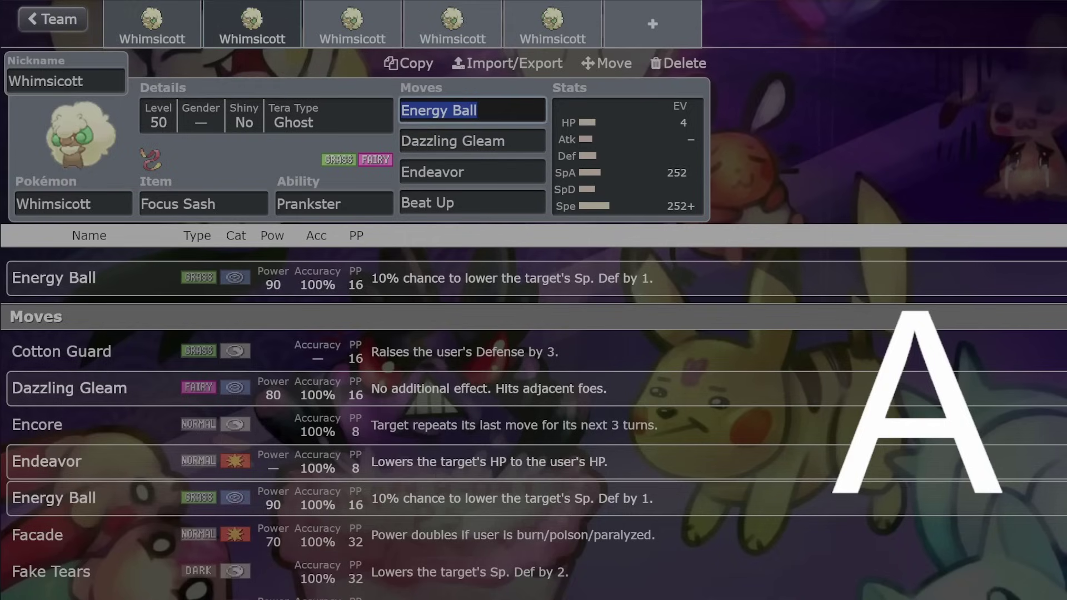
left_click(152, 24)
left_click(252, 24)
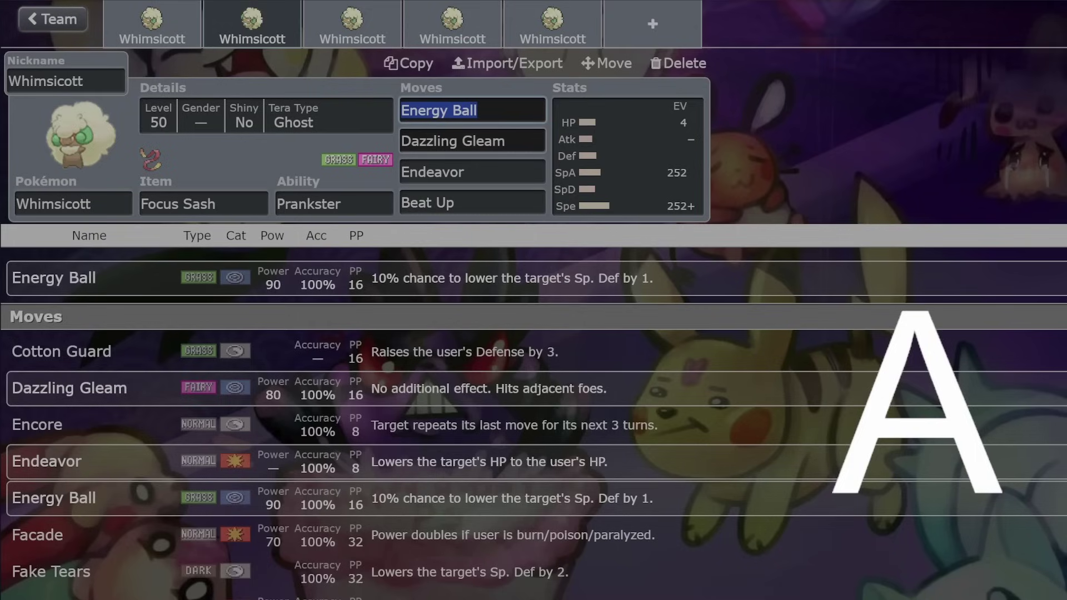
- Examine the details of Dazzling Gleam and Endeavor on the second Whimsicott set
left_click(522, 141)
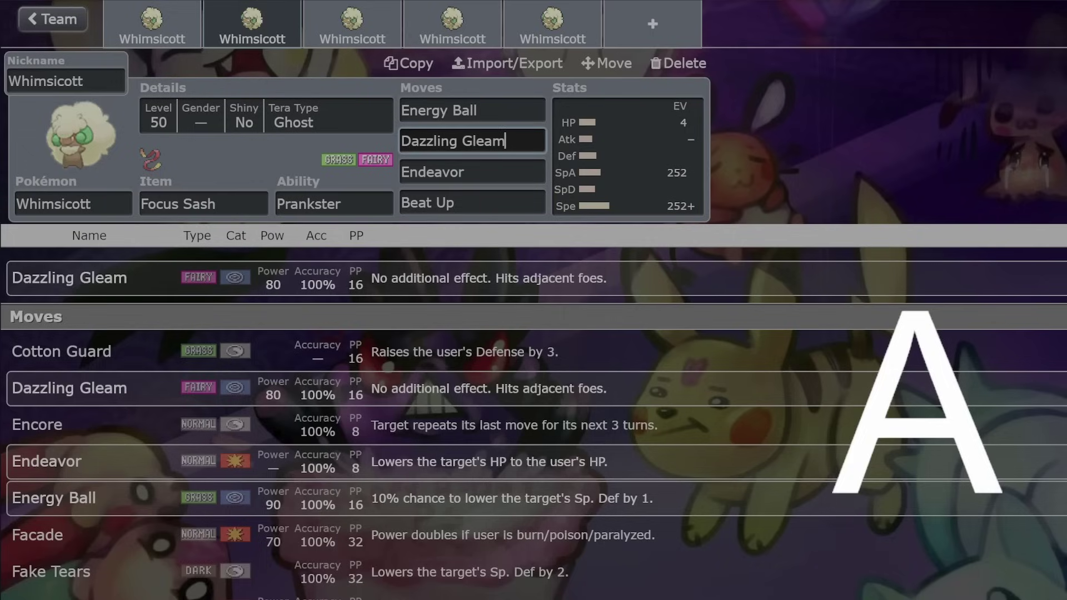
left_click(473, 171)
left_click(472, 171)
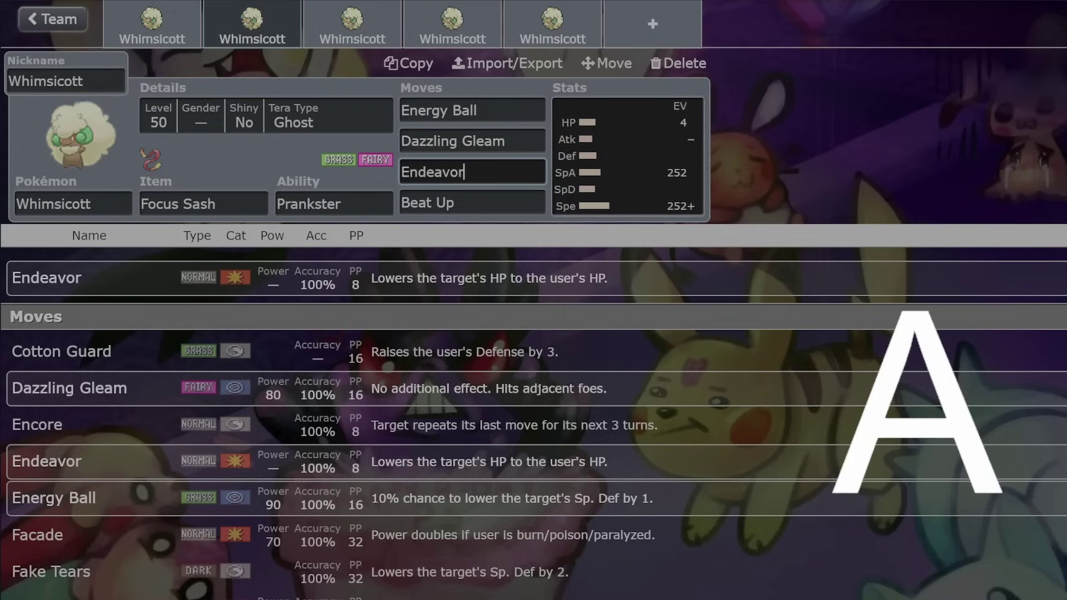
- Set the second Whimsicott set's HP IV to 0
left_click(628, 156)
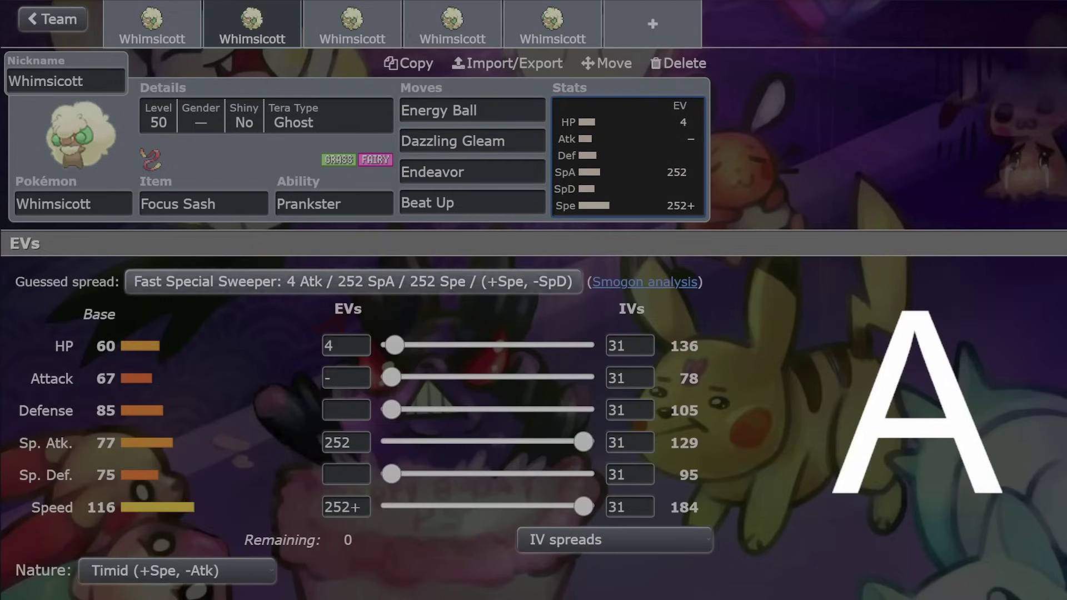
left_click(639, 346)
type("0")
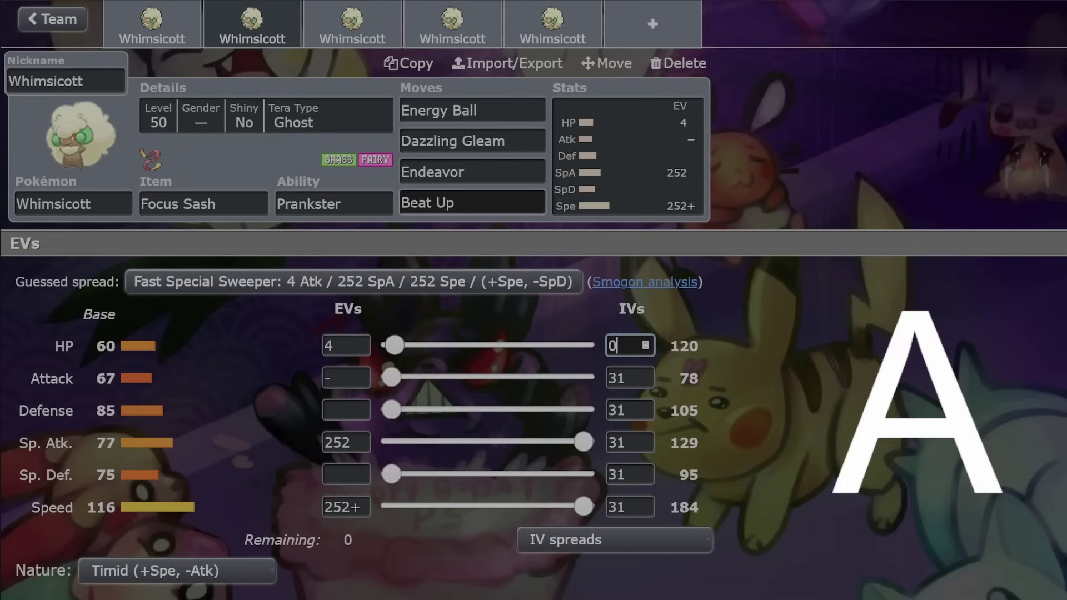
- Review the descriptions of Endeavor and Beat Up on the second Whimsicott set
left_click(472, 202)
left_click(472, 172)
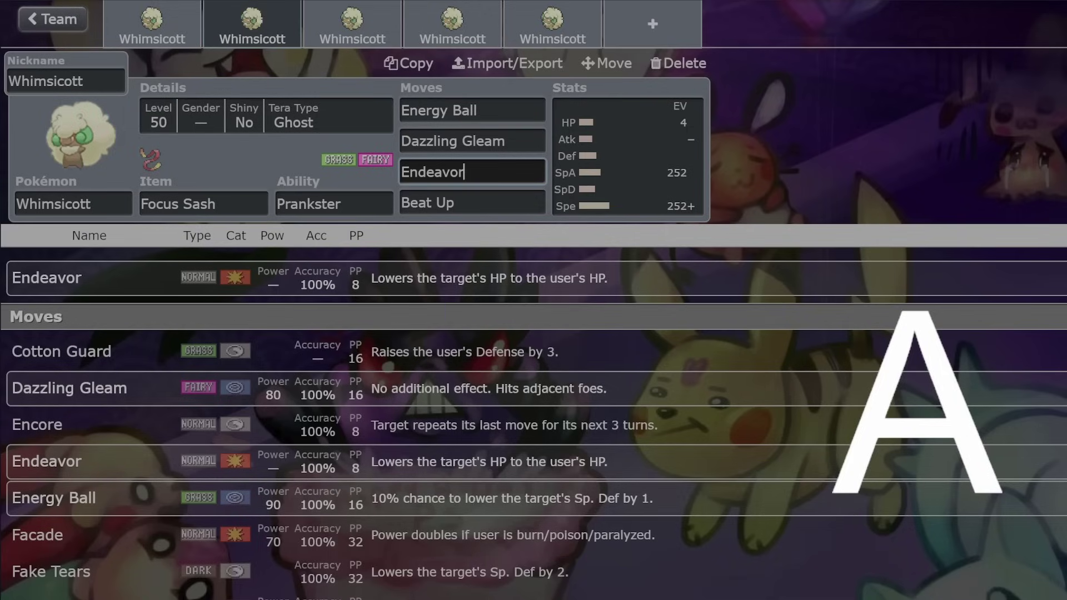
left_click(472, 202)
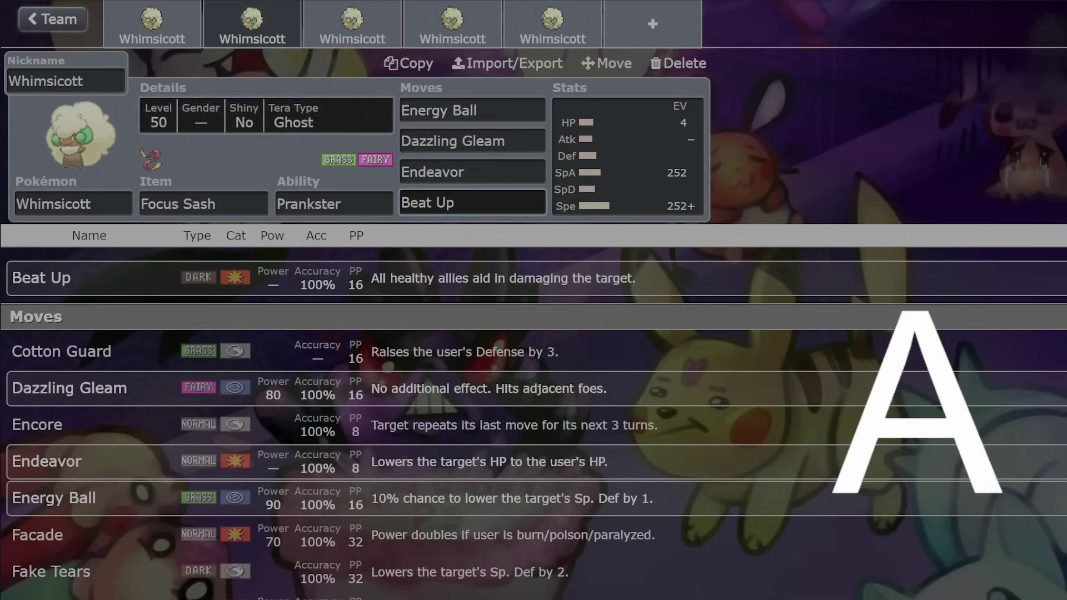
- Return to the first Whimsicott set and review its Sunny Day and Encore moves
left_click(351, 24)
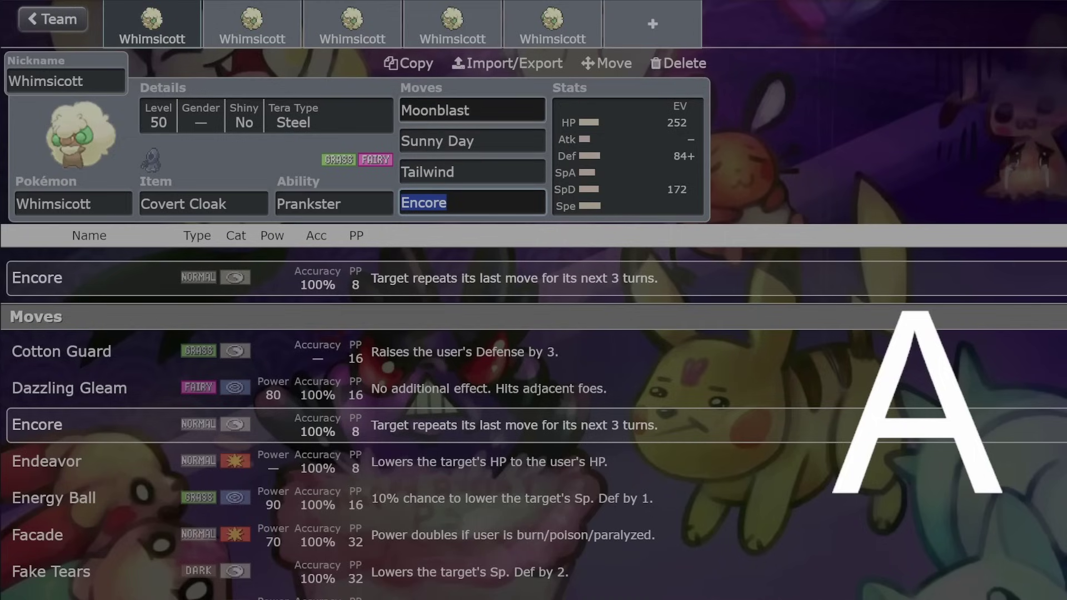
left_click(251, 24)
left_click(152, 24)
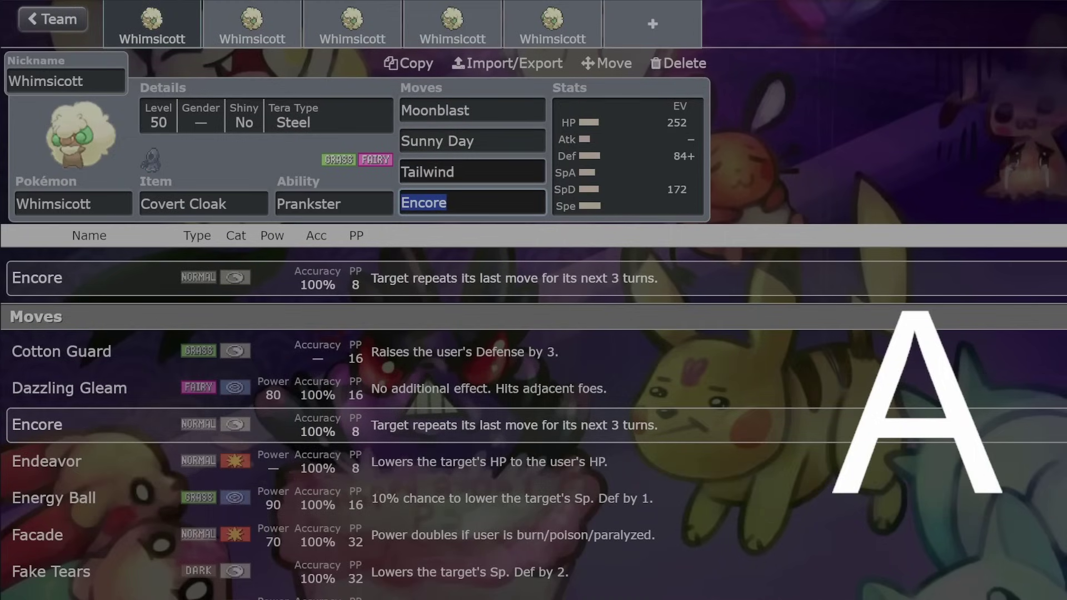
left_click(473, 141)
left_click(447, 202)
left_click(473, 140)
- Examine the third Whimsicott set's EV spread and its moves Fake Tears and Helping Hand
left_click(351, 24)
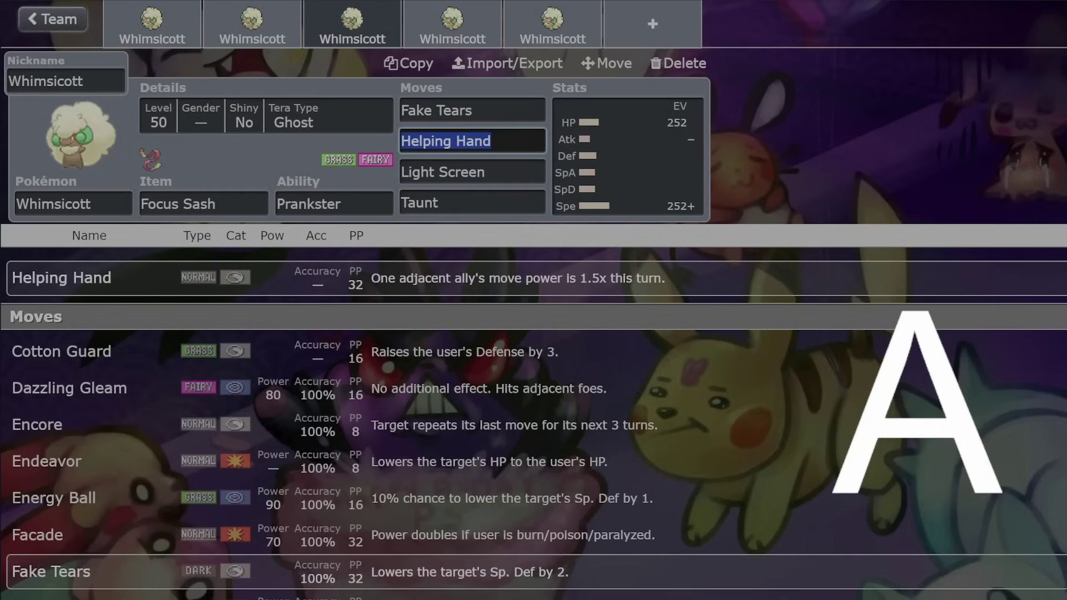
left_click(627, 157)
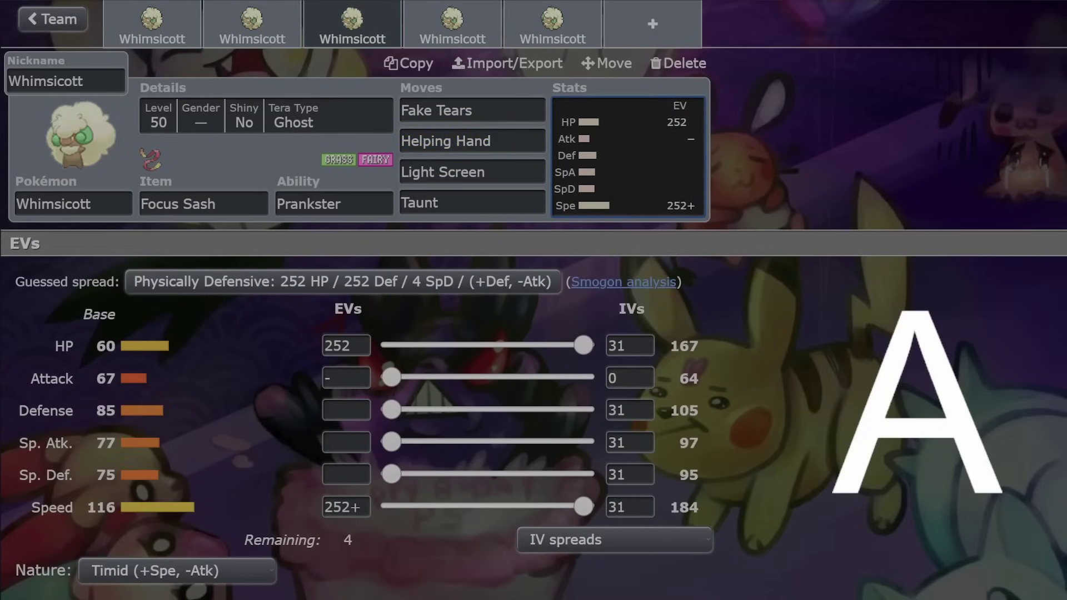
left_click(473, 110)
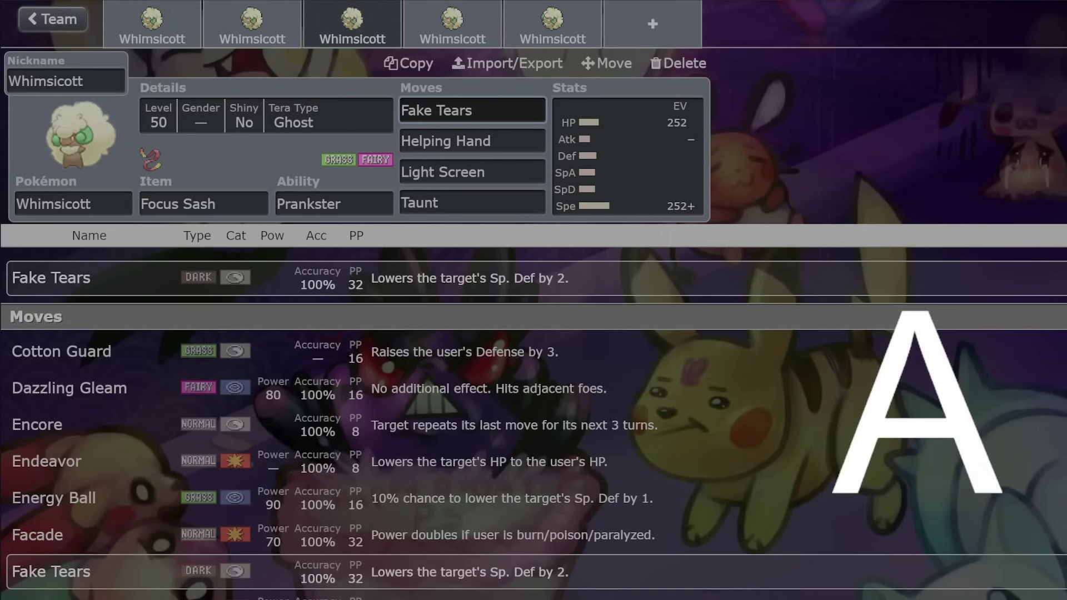
left_click(491, 141)
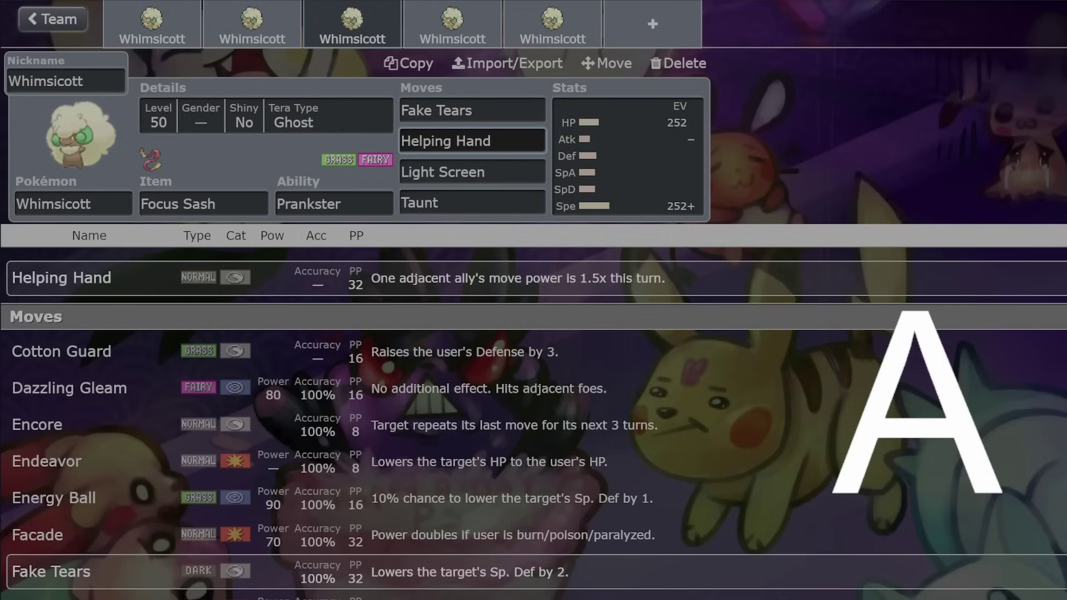
left_click(471, 110)
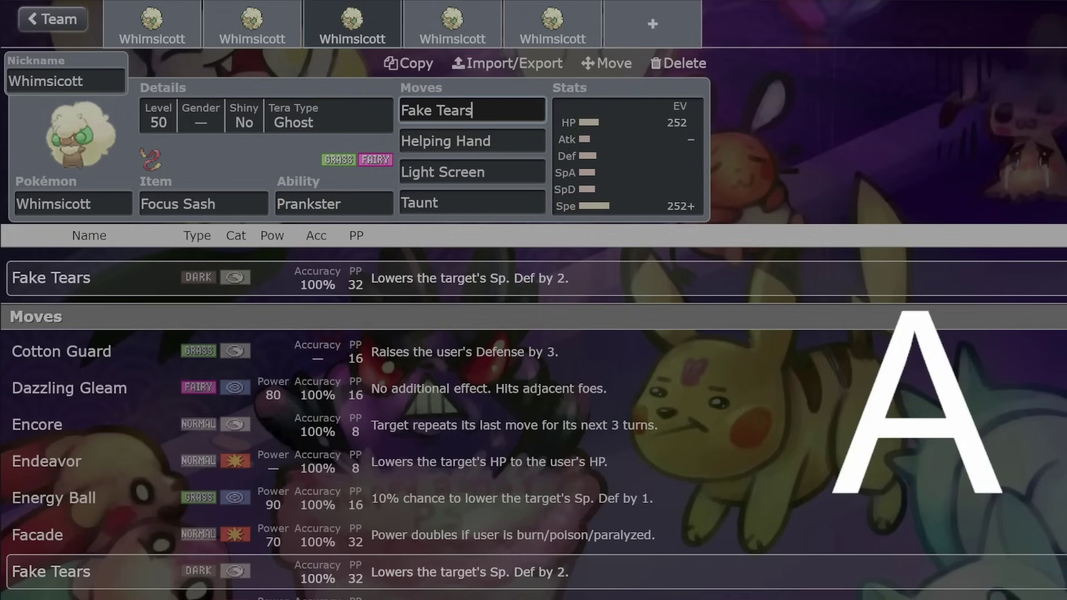
left_click(491, 141)
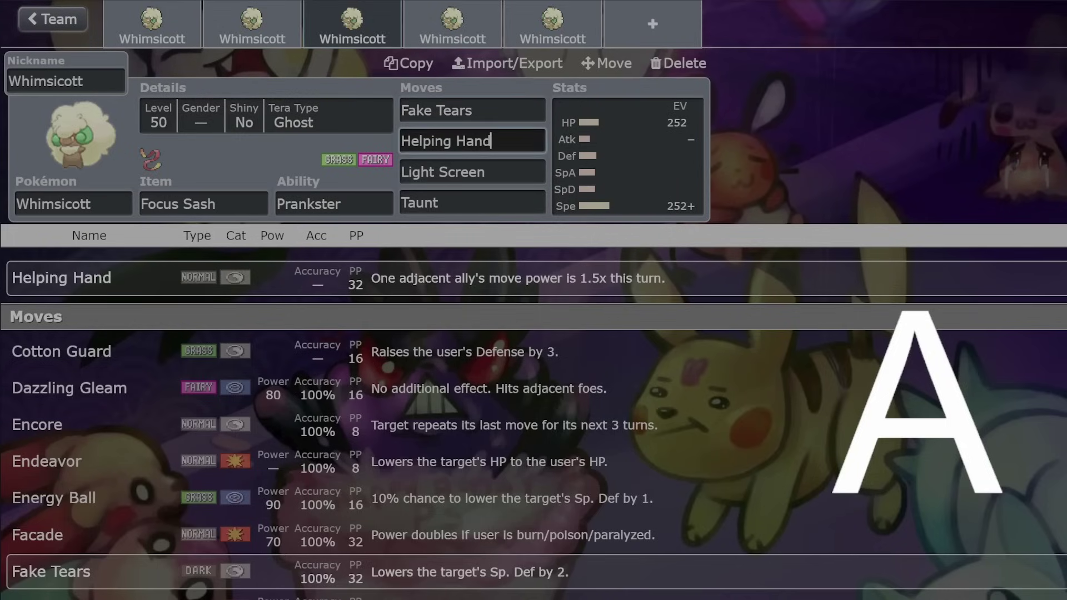
left_click(472, 110)
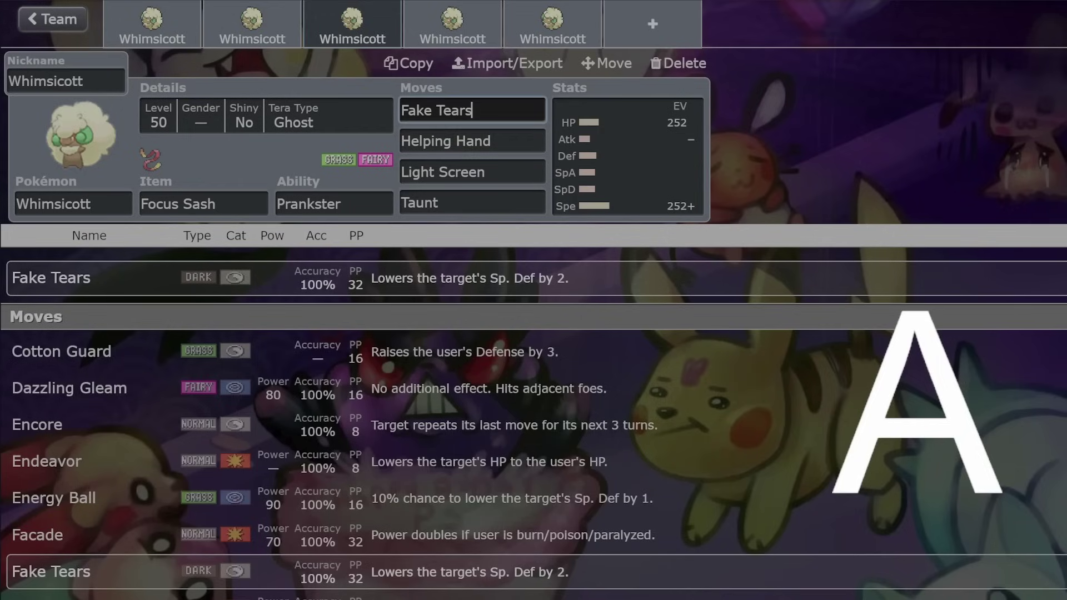
left_click(492, 141)
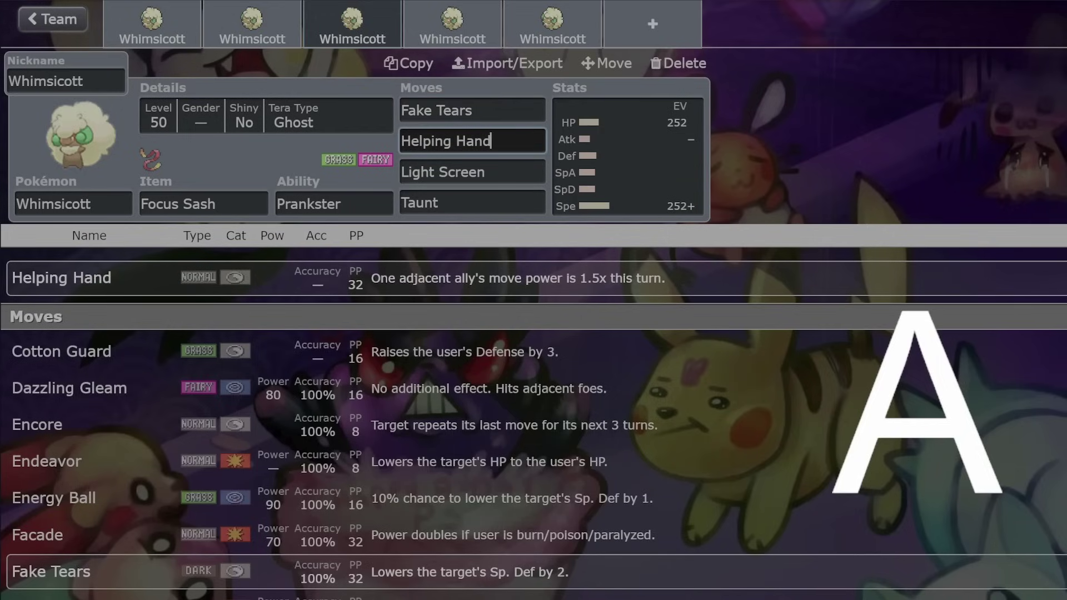
- Examine Light Screen and Taunt on the third Whimsicott set, and recheck its EV spread
left_click(485, 172)
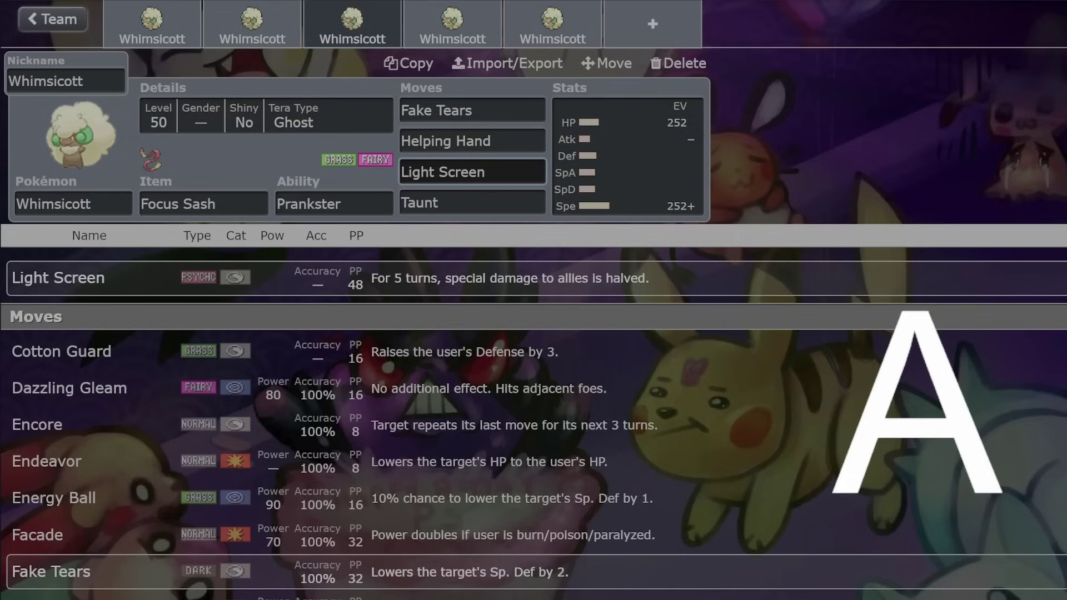
left_click(438, 202)
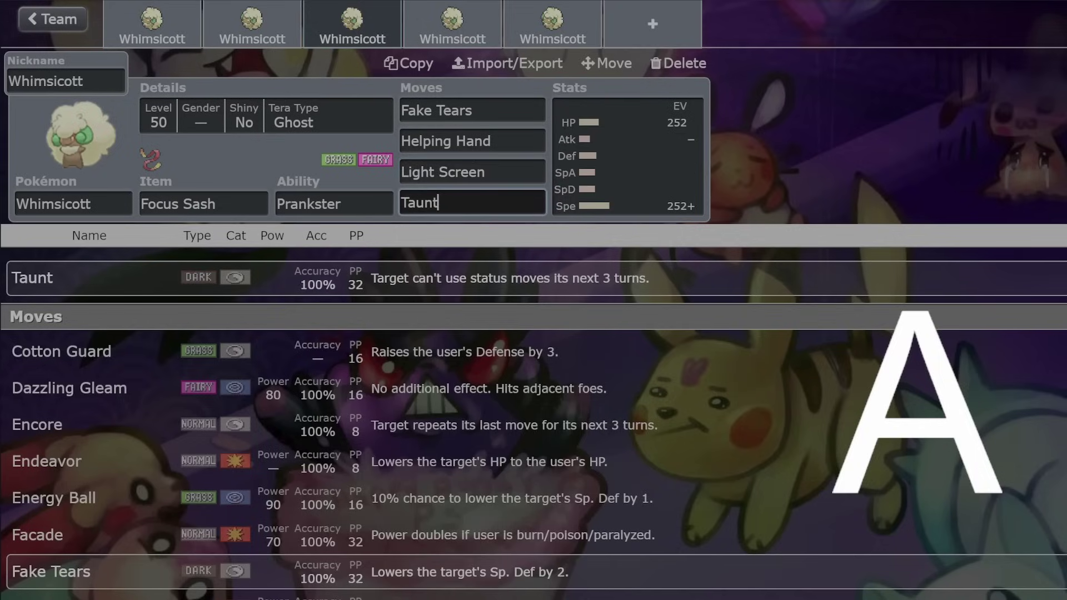
key("Tab")
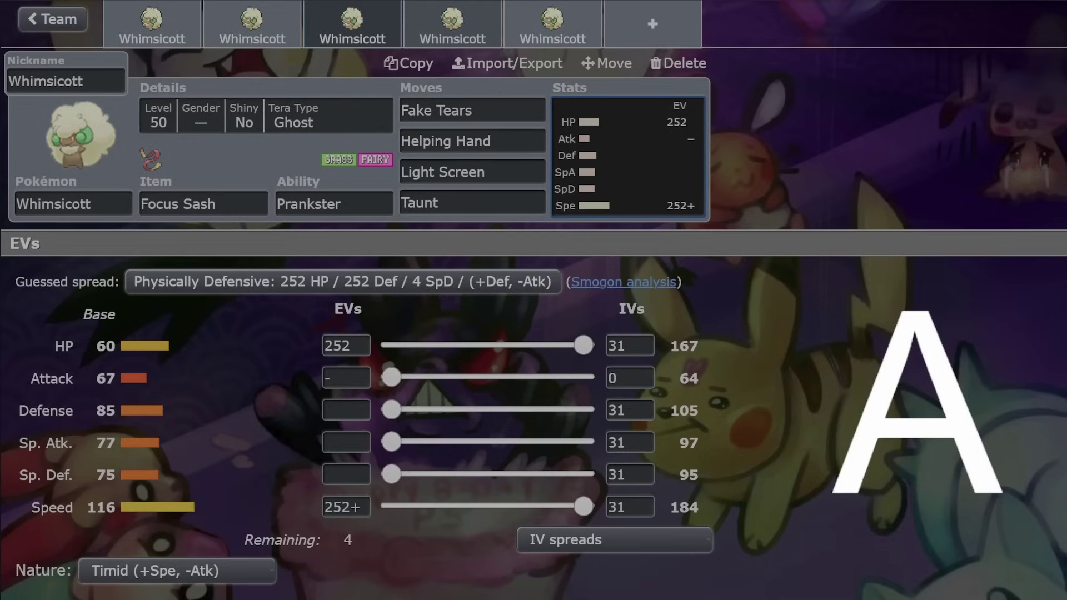
- Examine the fourth Whimsicott set's EV spread and its moves Charm, Cotton Spore, Tickle and Trick Room, and open the fifth set
left_click(452, 25)
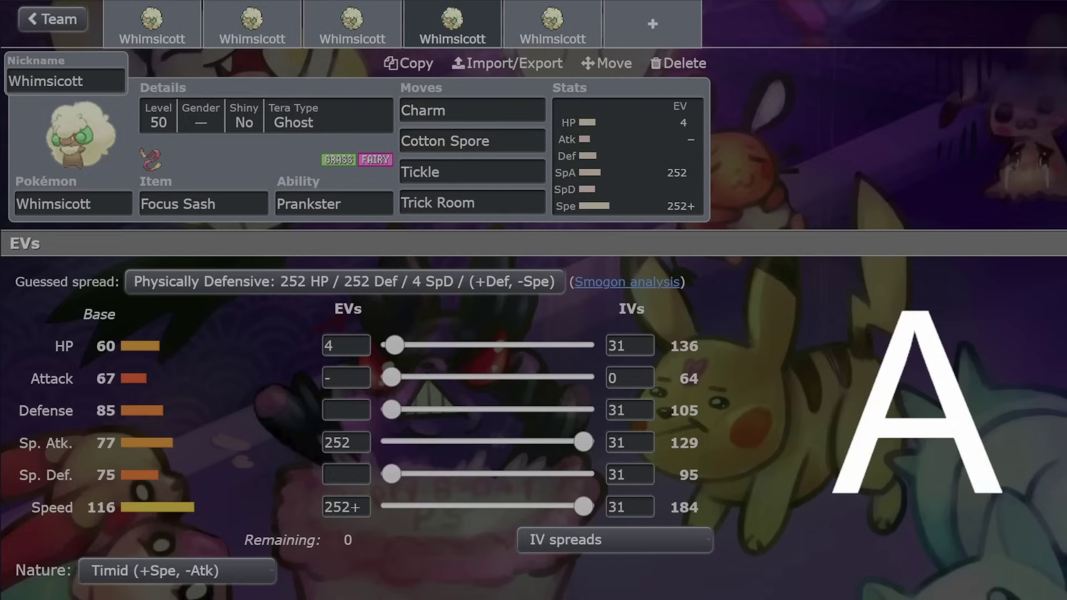
left_click(473, 110)
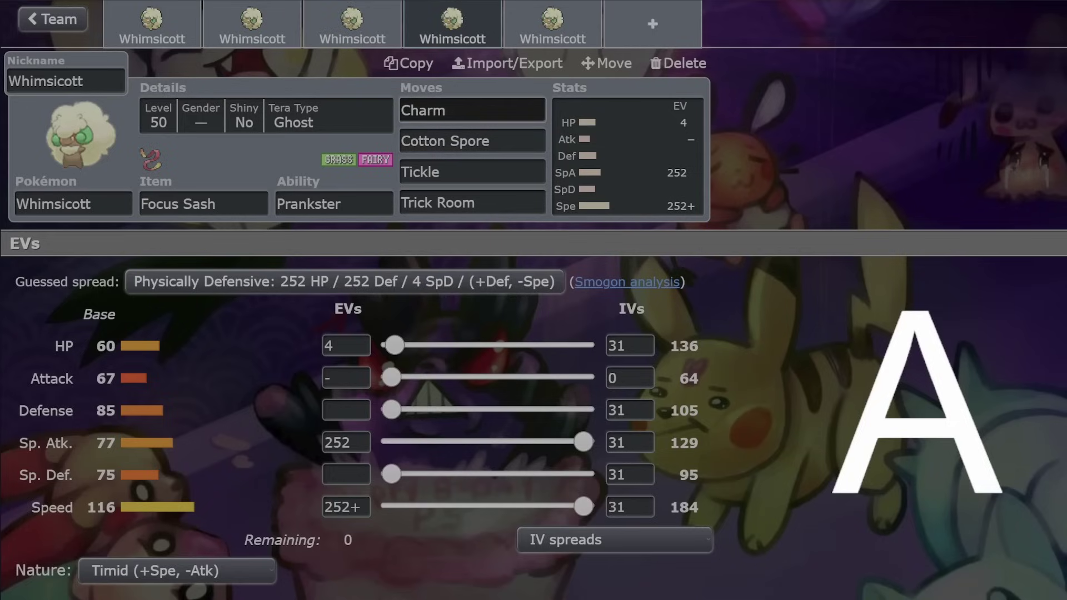
left_click(489, 141)
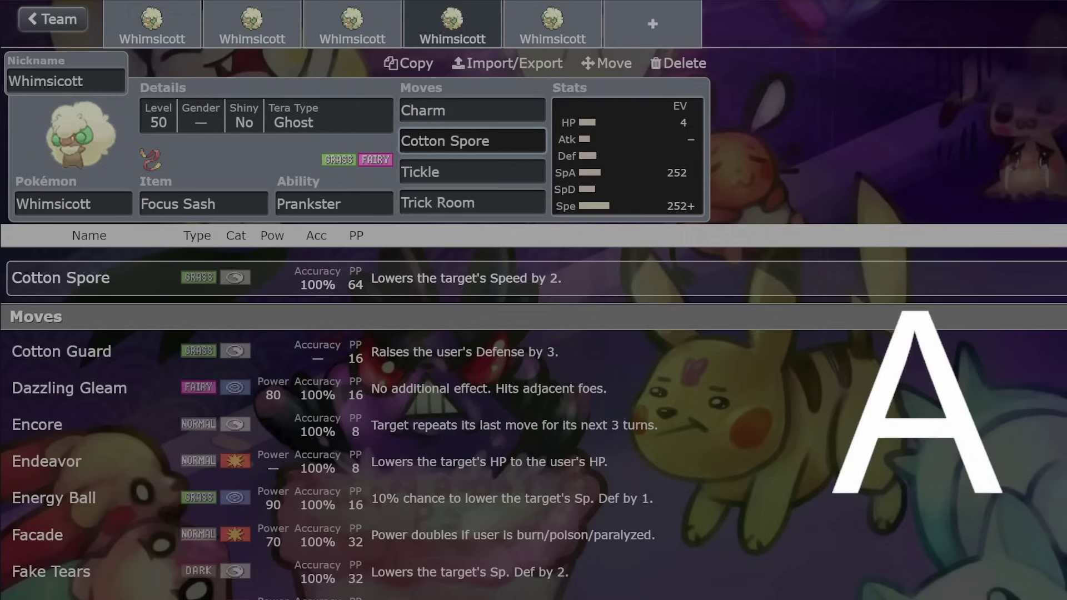
left_click(627, 156)
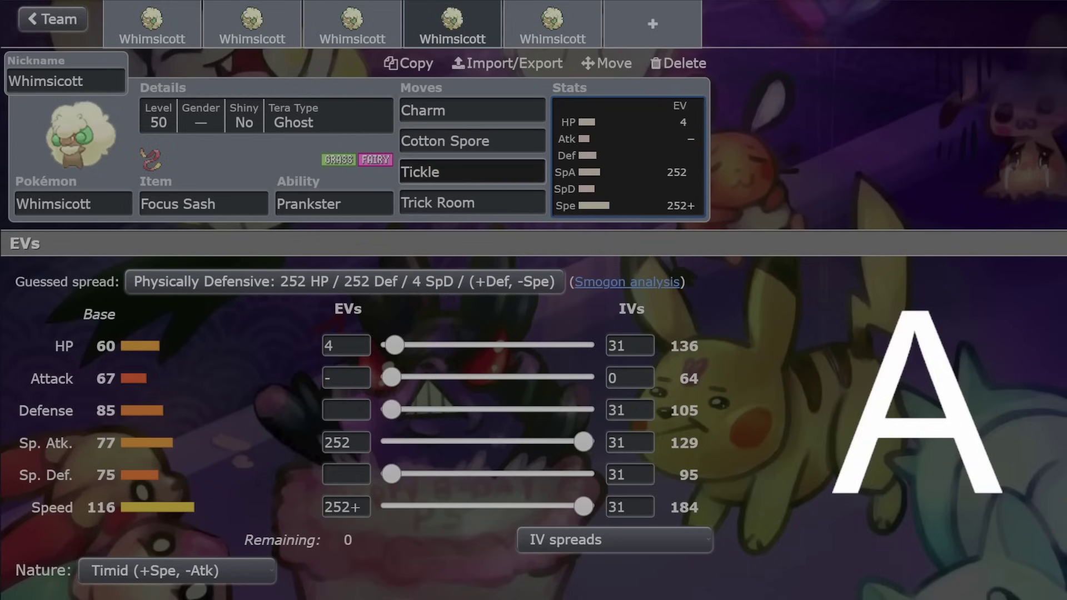
left_click(472, 172)
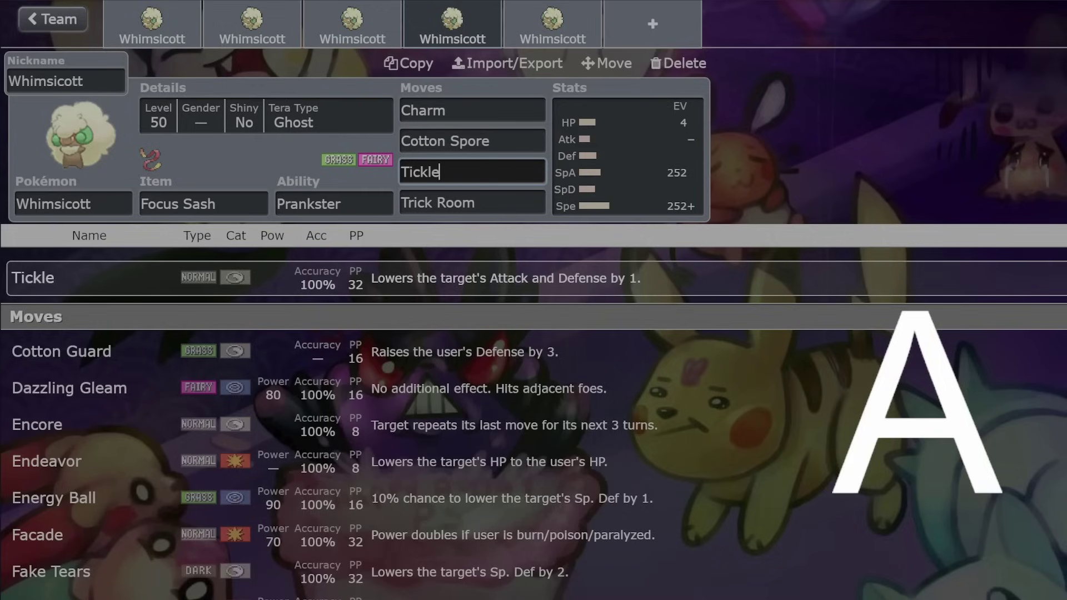
left_click(474, 202)
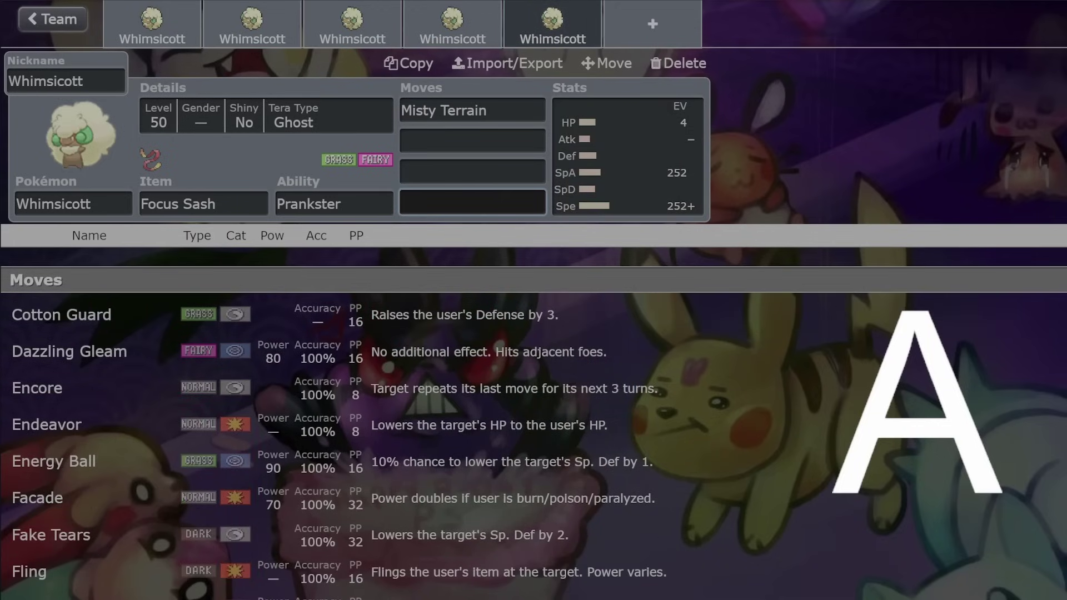
key("Tab")
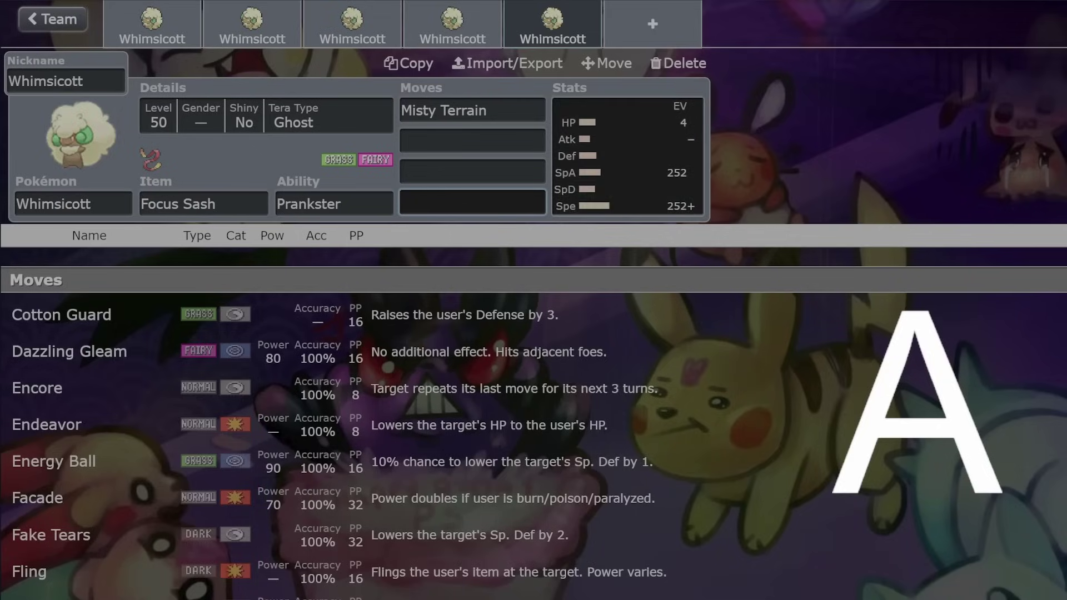